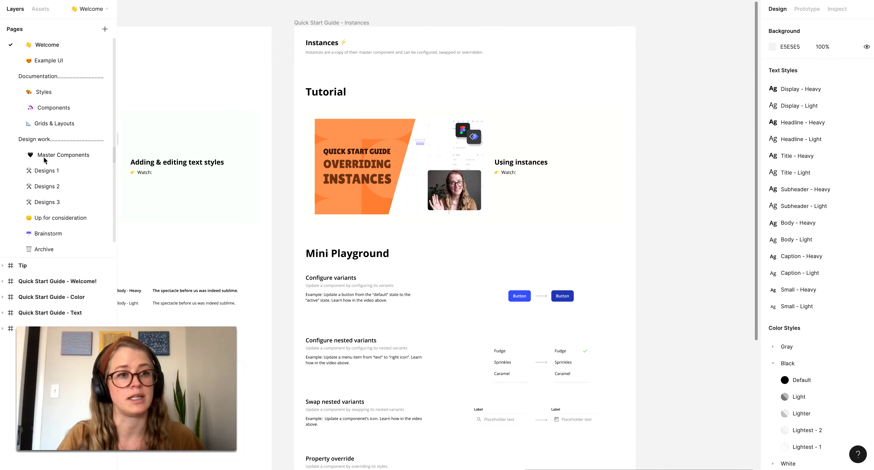
Review the component sets on the Master Components page and return to the Welcome page
left_click(56, 156)
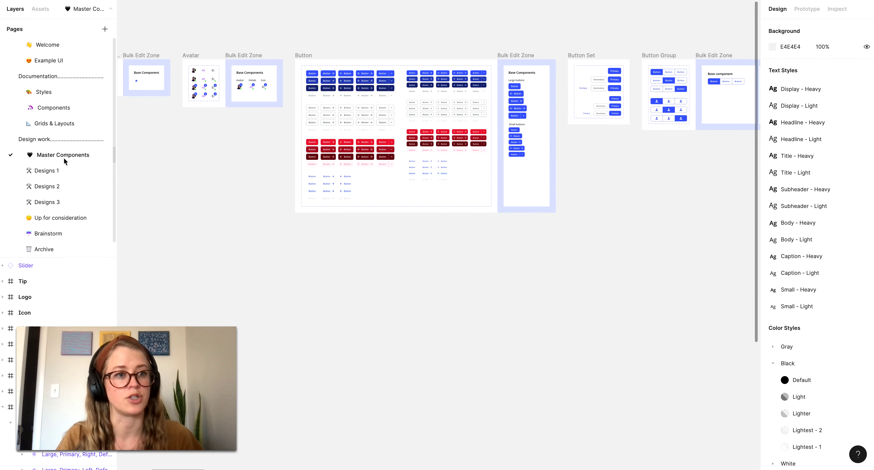
scroll(226, 191, "down", 3)
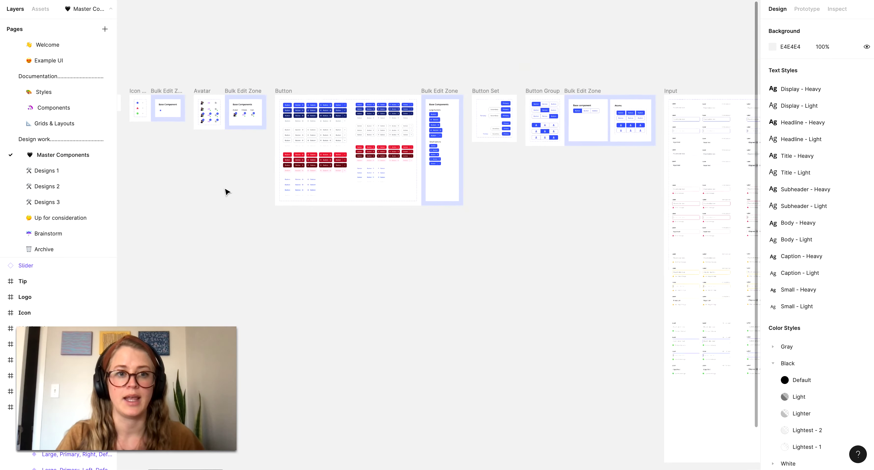
scroll(227, 191, "right", 5)
scroll(226, 191, "down", 2)
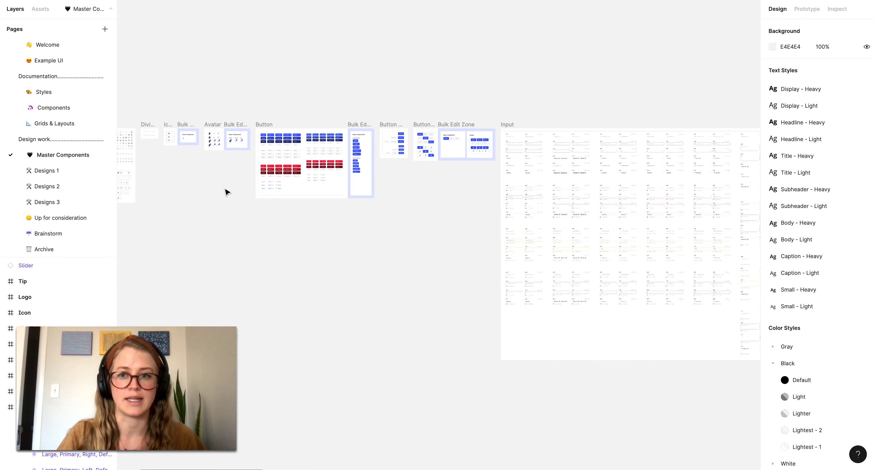
scroll(227, 191, "right", 10)
scroll(227, 191, "left", 15)
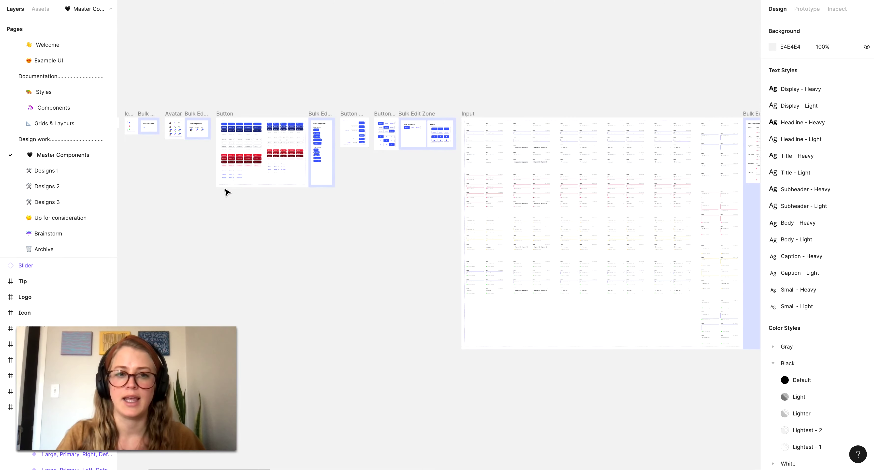
scroll(227, 191, "left", 2)
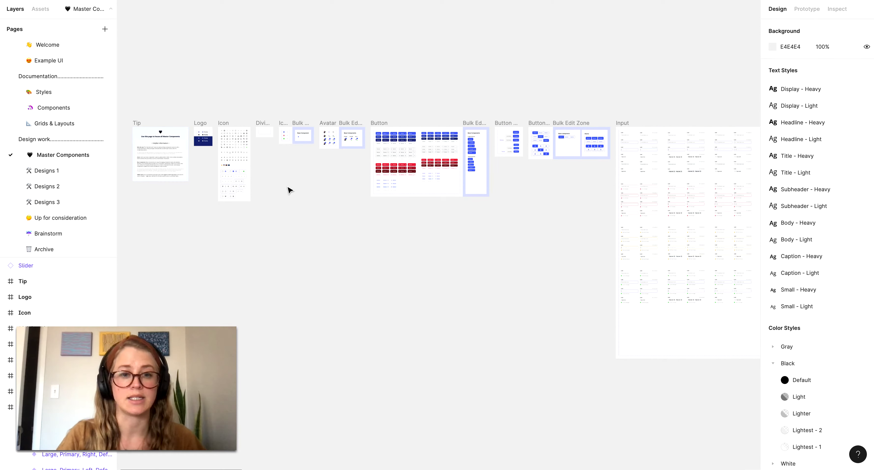
scroll(291, 195, "up", 5)
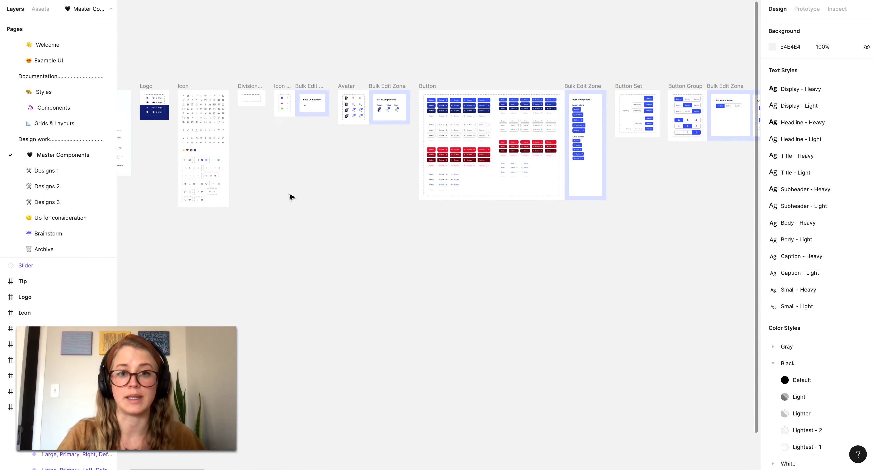
scroll(291, 195, "right", 10)
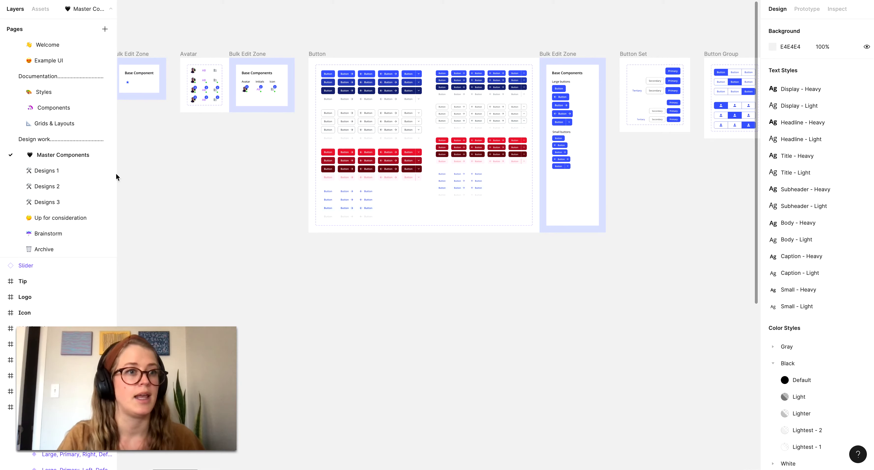
left_click(47, 45)
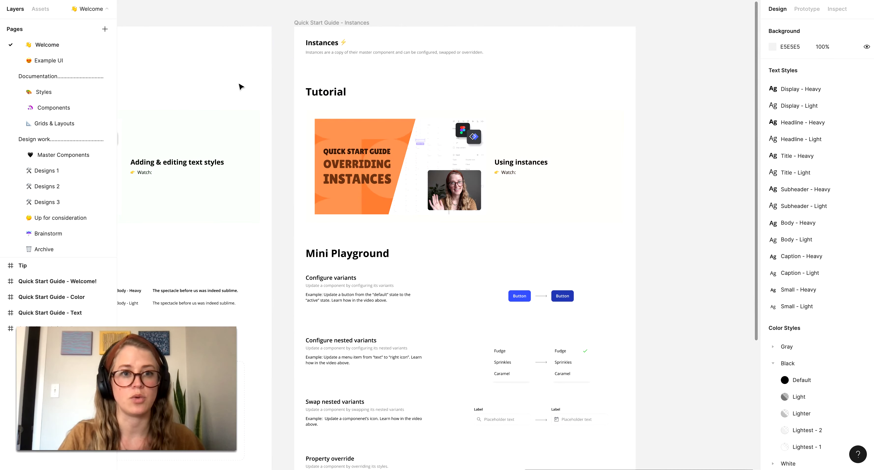
Search the assets for "button" and place a Button instance beside the Mini Playground heading
left_click(40, 9)
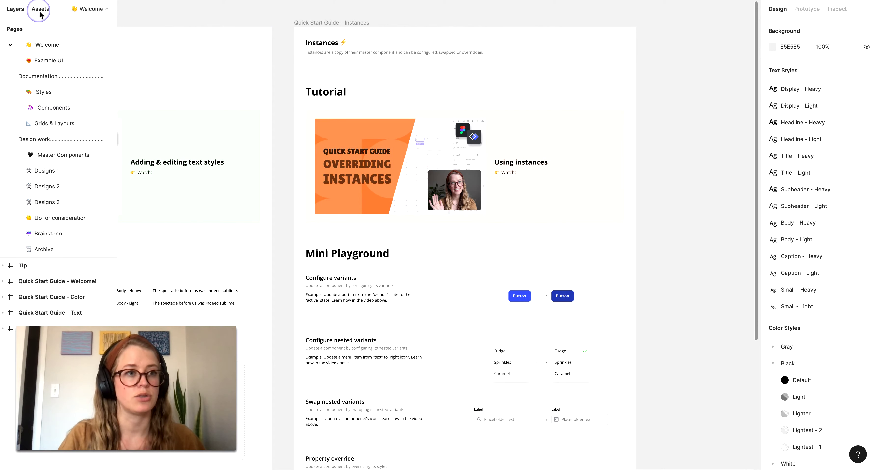
left_click(30, 29)
type("button")
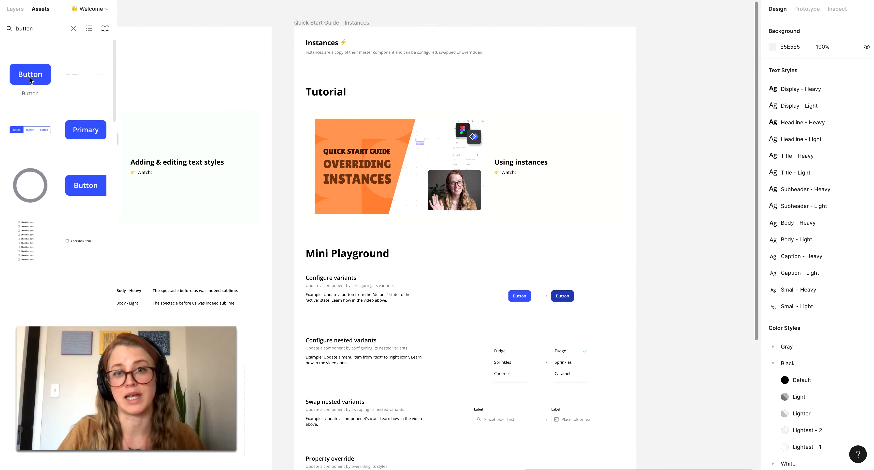
left_click_drag(29, 79, 482, 261)
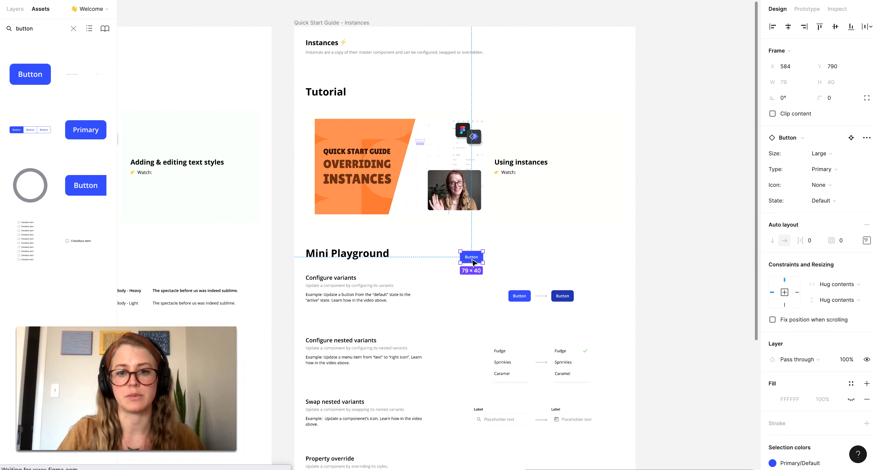
left_click(506, 259)
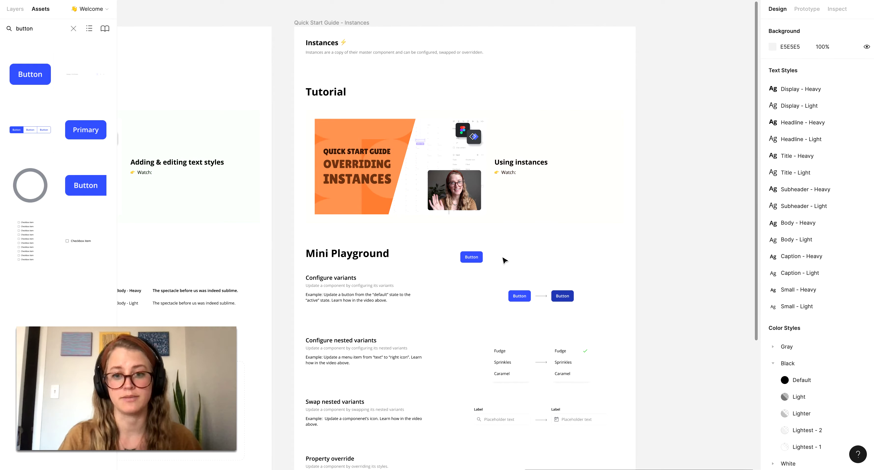
Delete the button instance beside the Mini Playground heading, clear the asset search and return to the page list
left_click(478, 260)
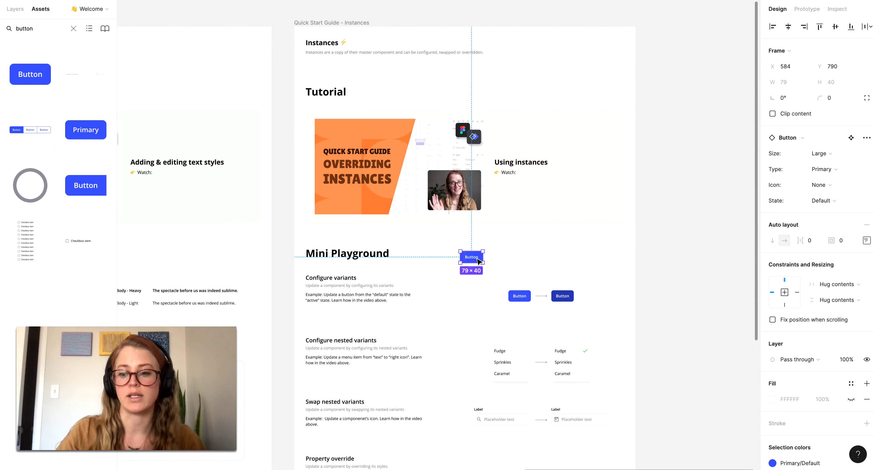
key("Delete")
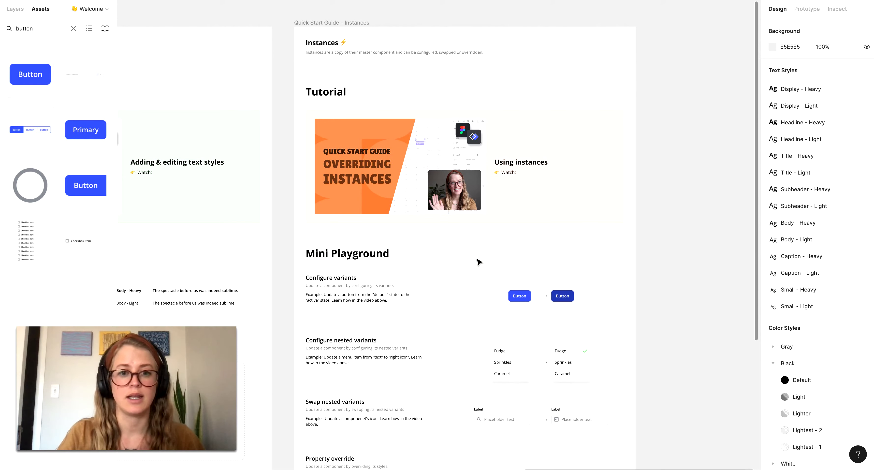
scroll(479, 262, "down", 1)
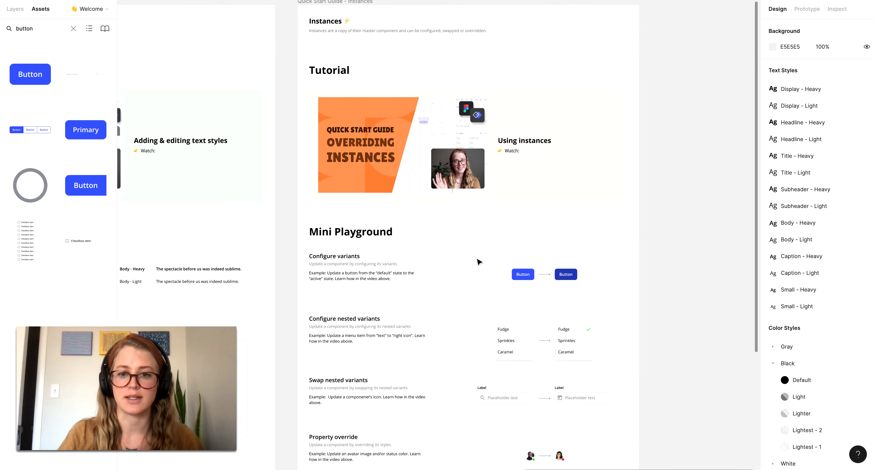
scroll(479, 262, "down", 2)
left_click(75, 31)
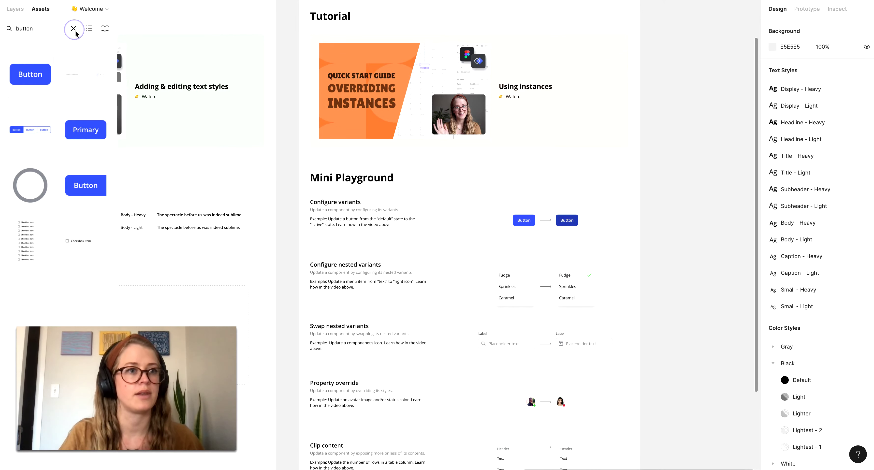
left_click(15, 9)
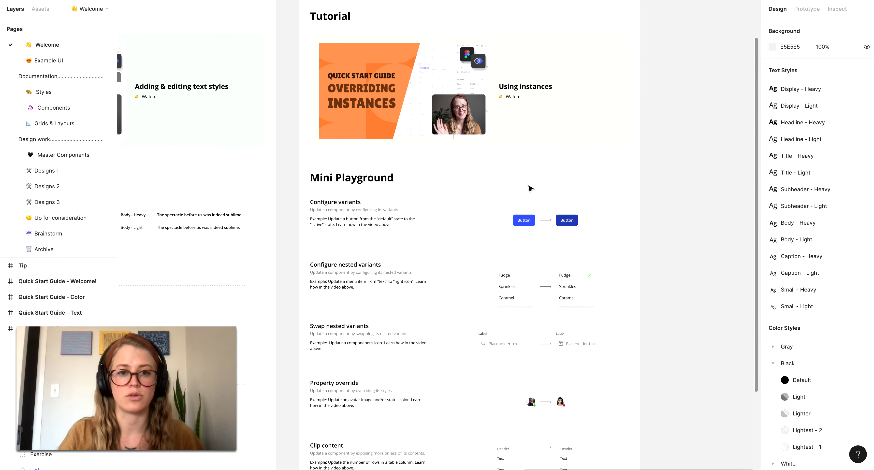
Set the State of the first button in the Configure variants example to Hover
scroll(531, 189, "up", 5)
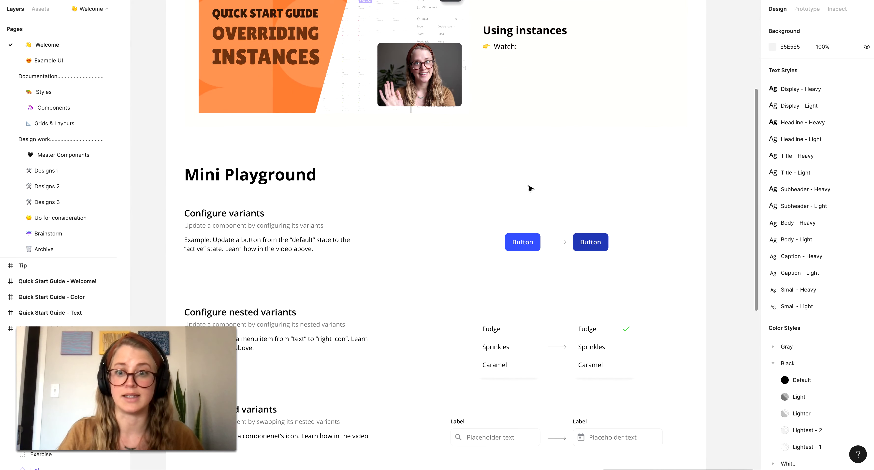
scroll(531, 188, "down", 1)
scroll(531, 188, "left", 2)
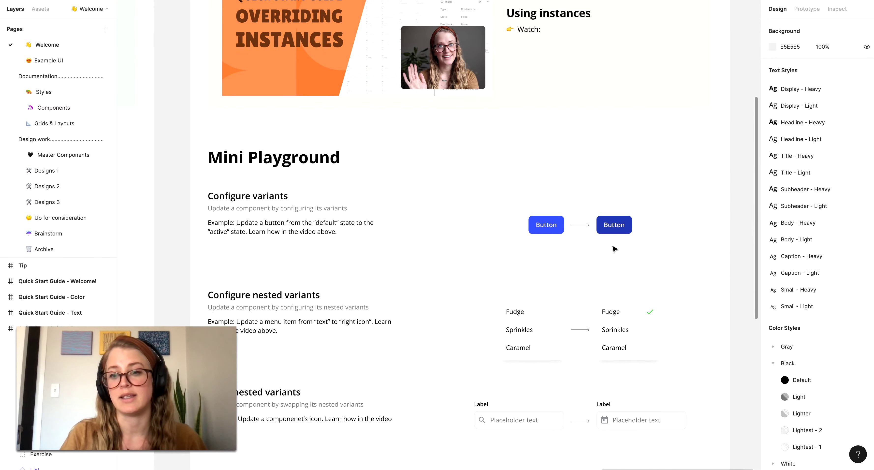
left_click(557, 231)
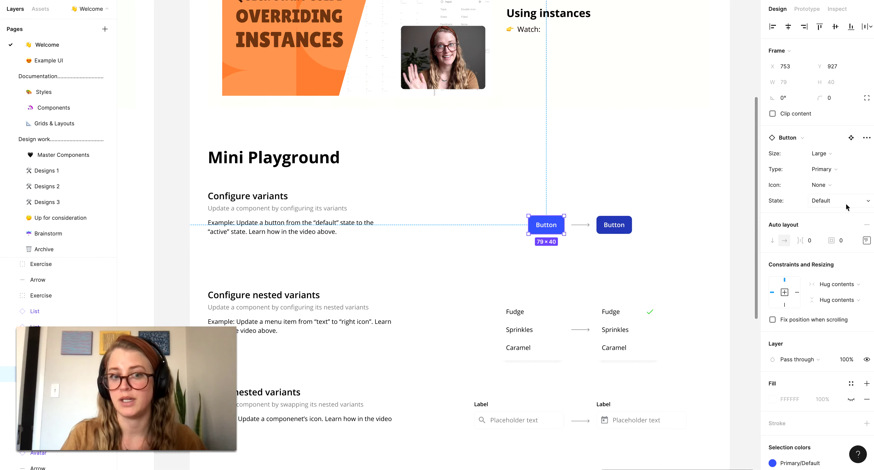
left_click(837, 202)
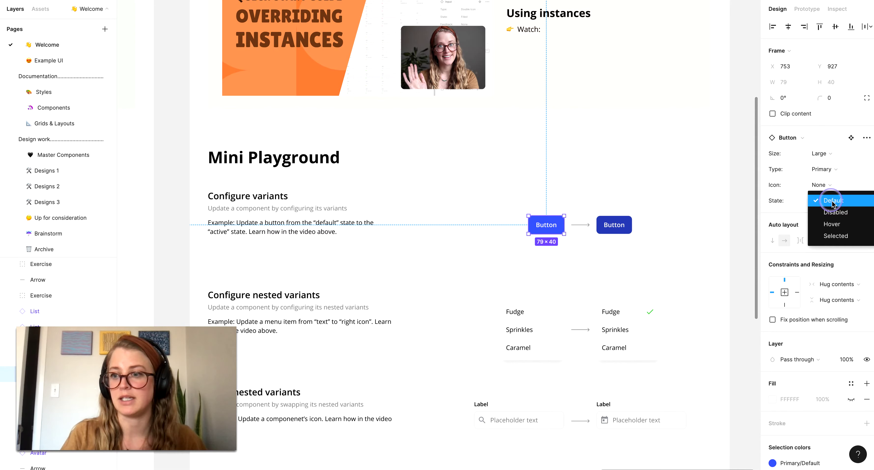
left_click(846, 224)
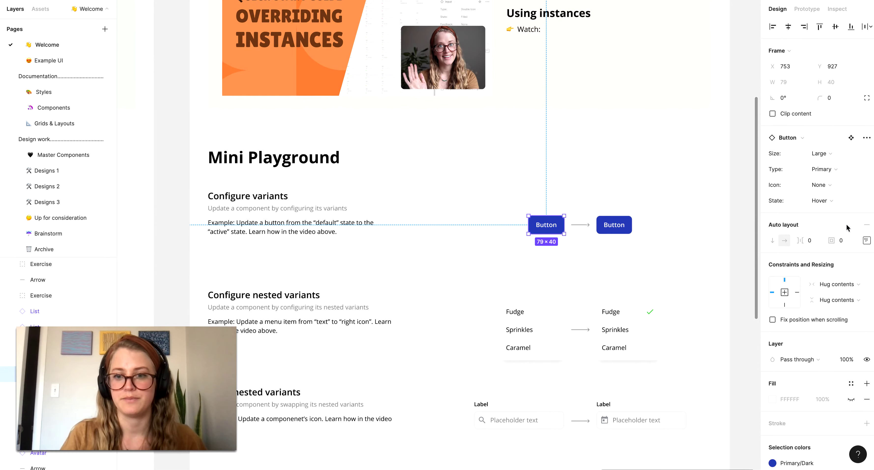
left_click(698, 226)
Set the Type of the nested Fudge item in the first Configure nested variants menu to Right Icon
scroll(698, 225, "down", 5)
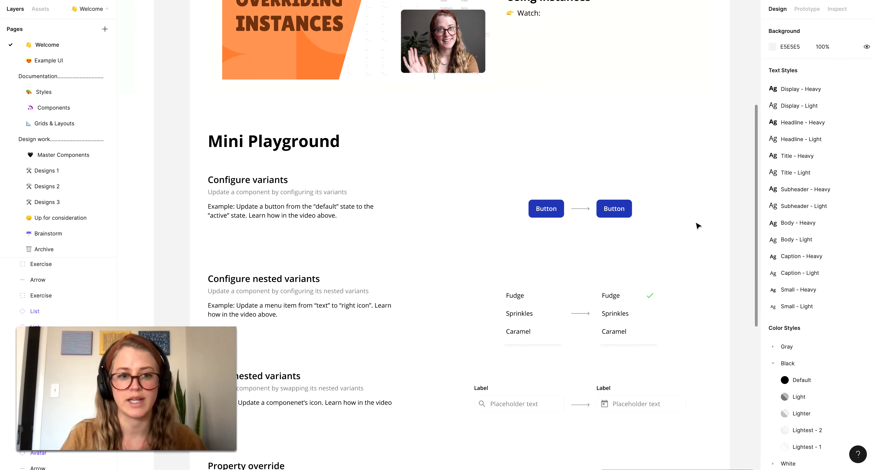
scroll(698, 225, "down", 1)
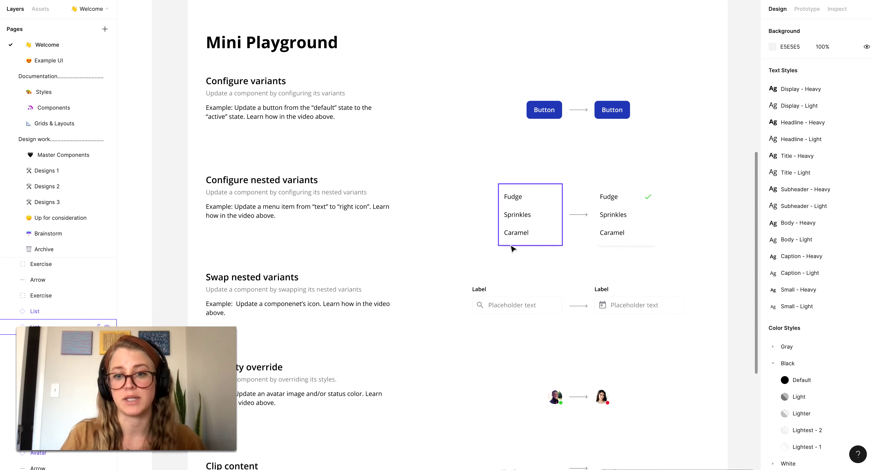
left_click(529, 204)
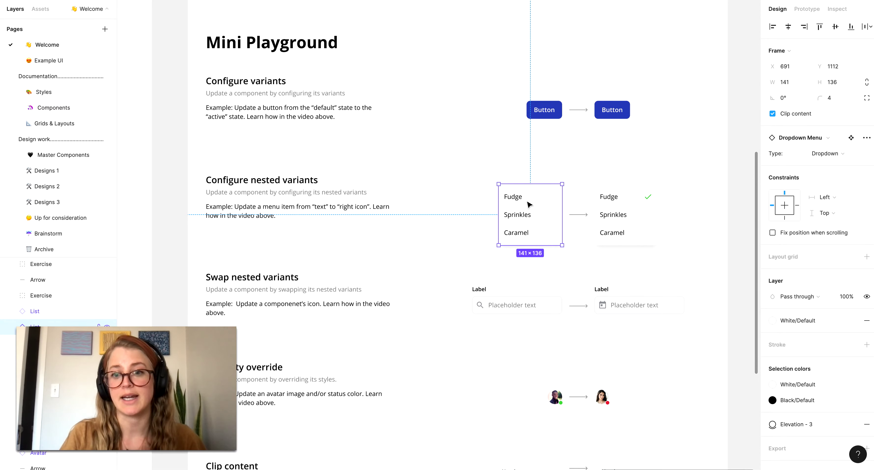
double_click(528, 204)
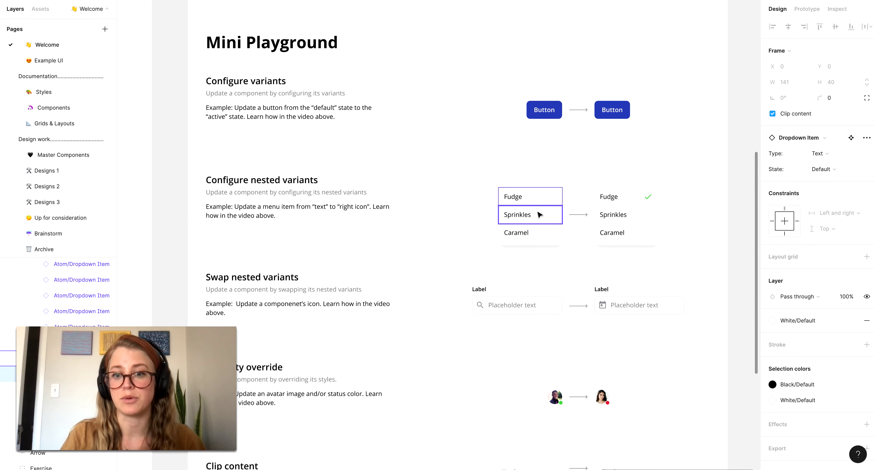
left_click(549, 219)
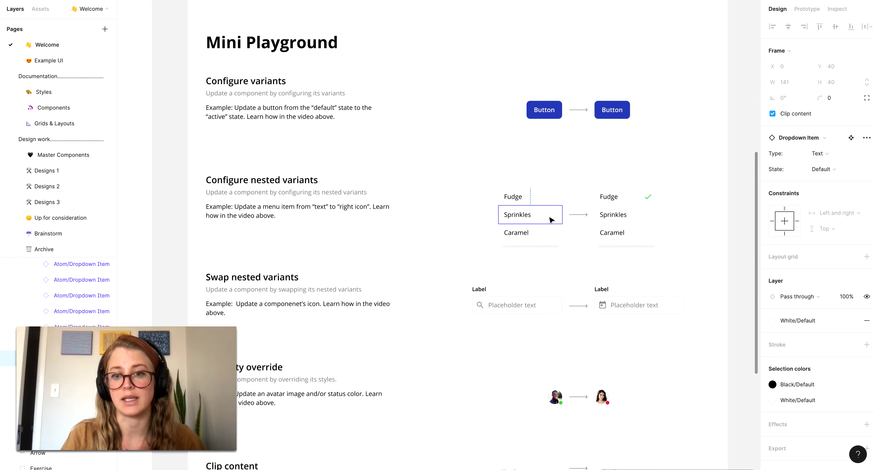
left_click(544, 204)
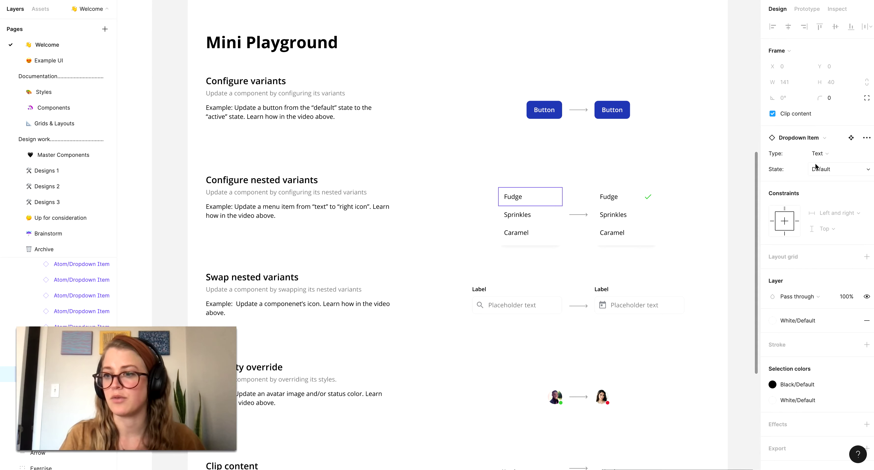
left_click(835, 159)
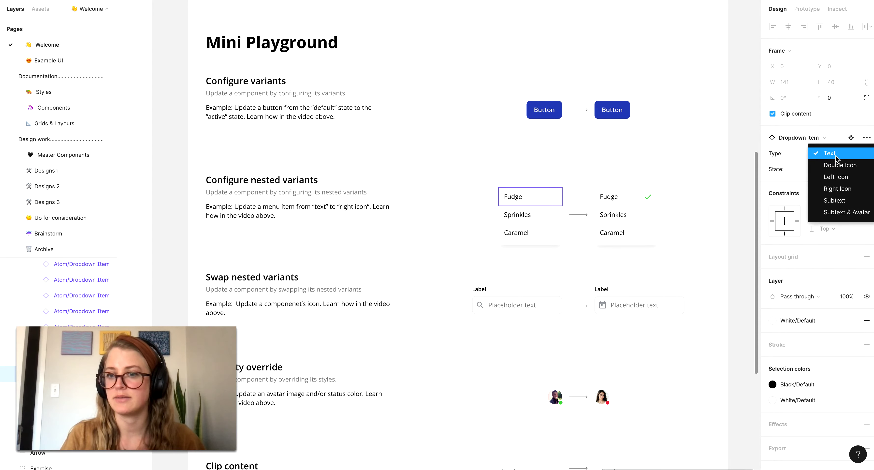
left_click(850, 189)
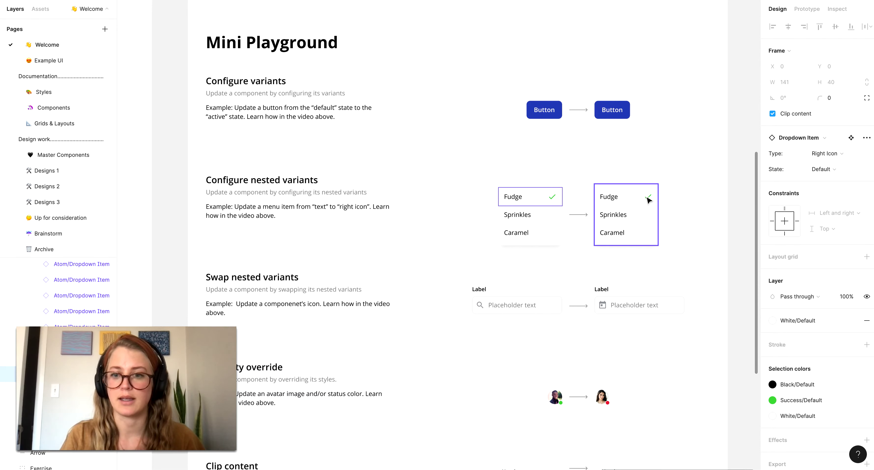
left_click(566, 262)
Swap the nested search icon in the first Swap nested variants input for the Calendar/Today icon
scroll(566, 263, "down", 4)
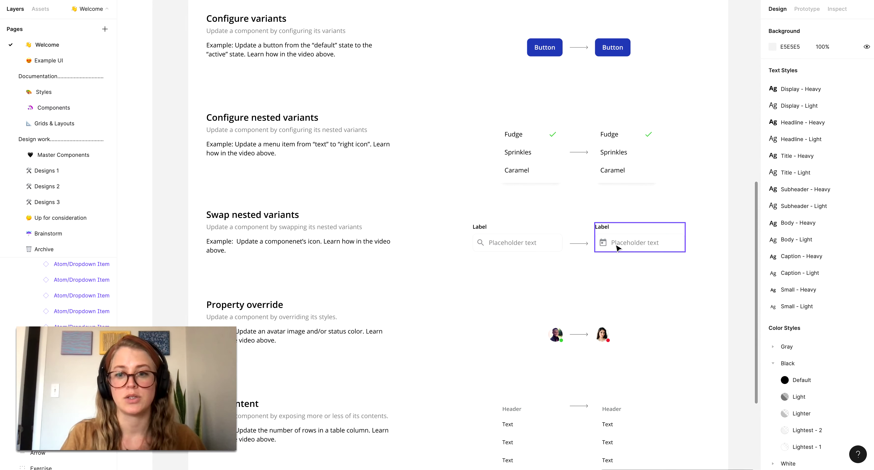
left_click(484, 249)
double_click(484, 249)
double_click(484, 248)
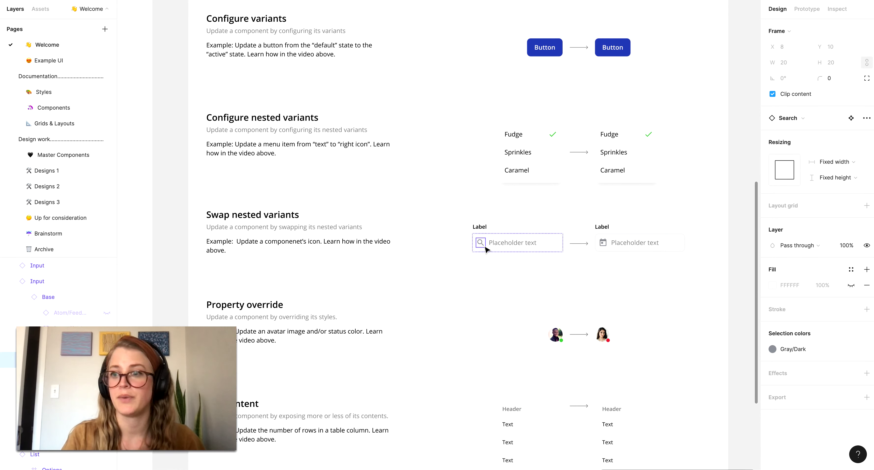
left_click(809, 118)
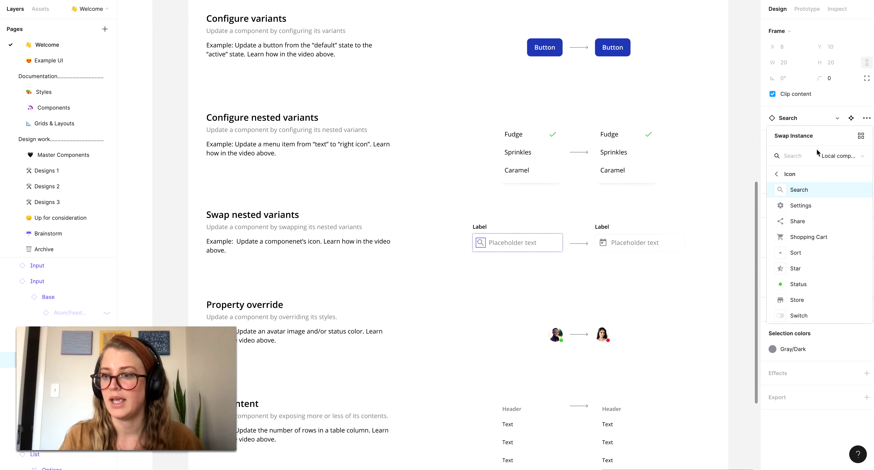
left_click(792, 156)
type("cal")
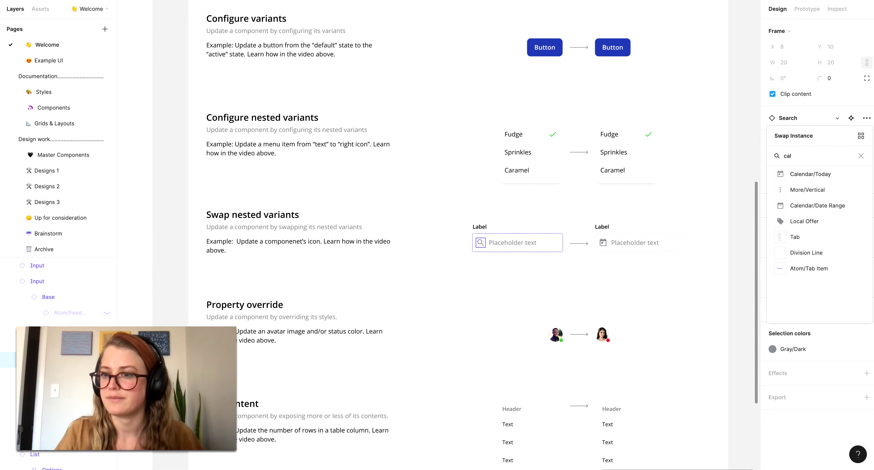
left_click(795, 176)
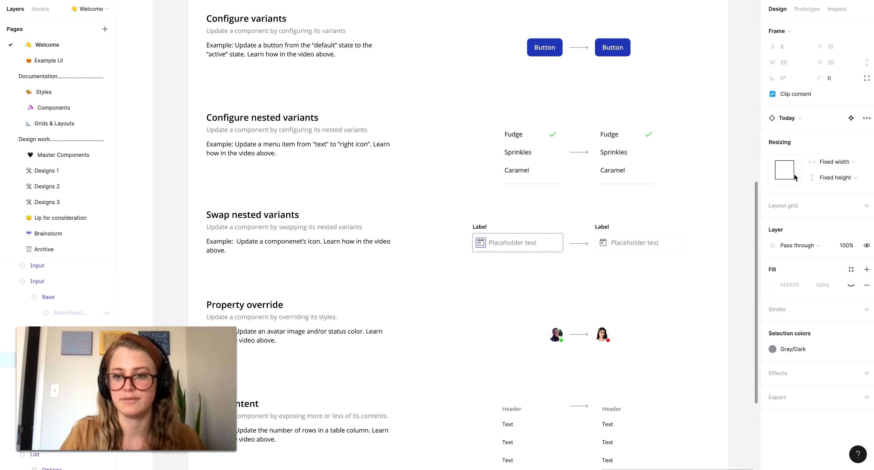
Set the first Swap nested variants input's State to Focused and turn on its Hint
left_click(570, 270)
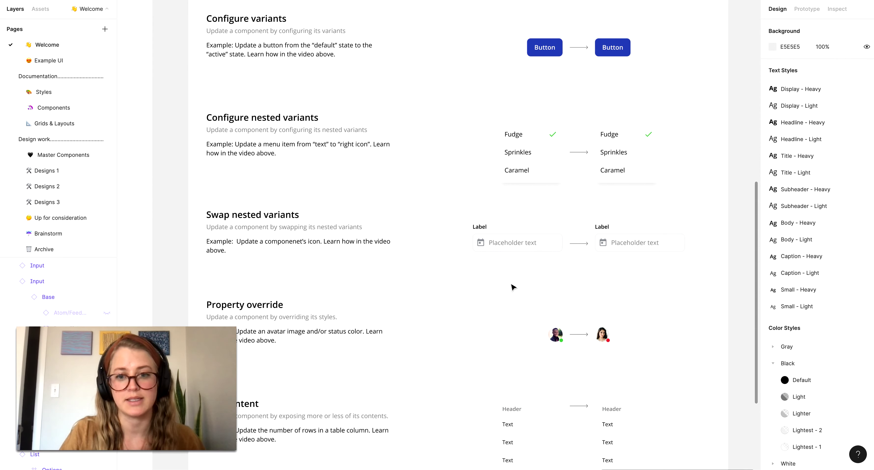
left_click(503, 251)
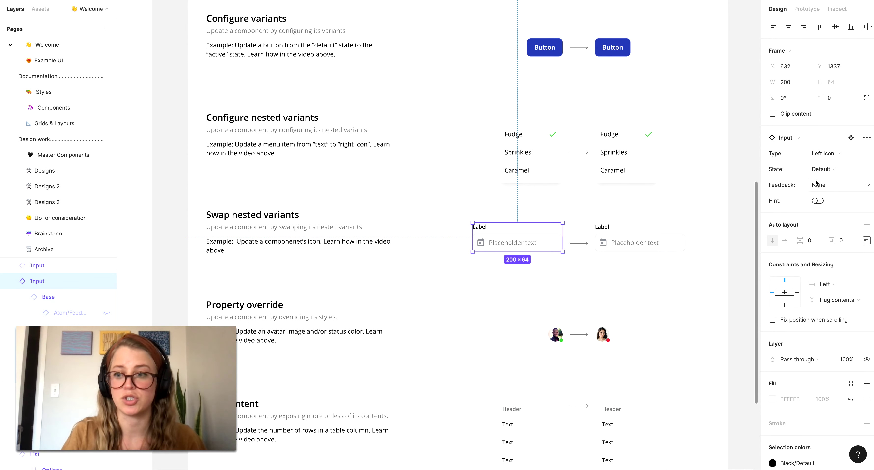
left_click(835, 172)
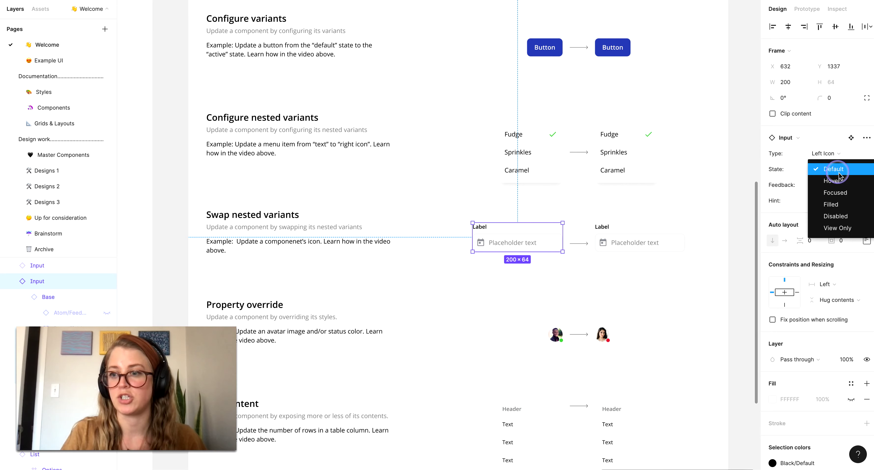
left_click(848, 193)
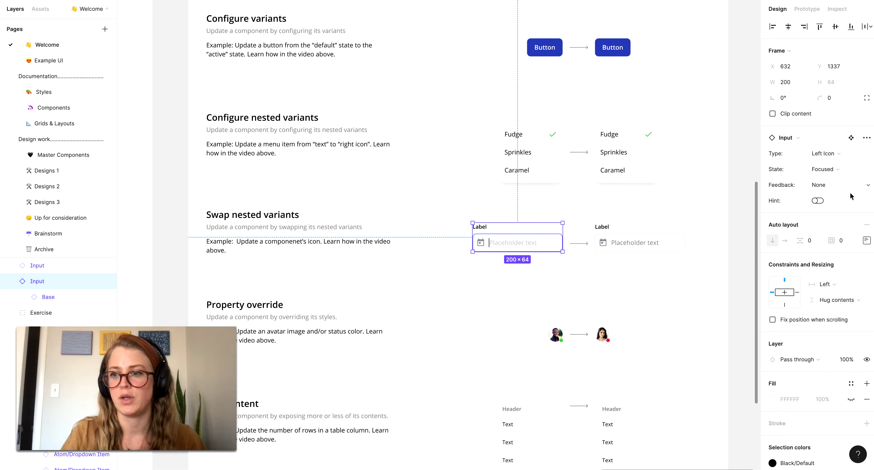
left_click(821, 201)
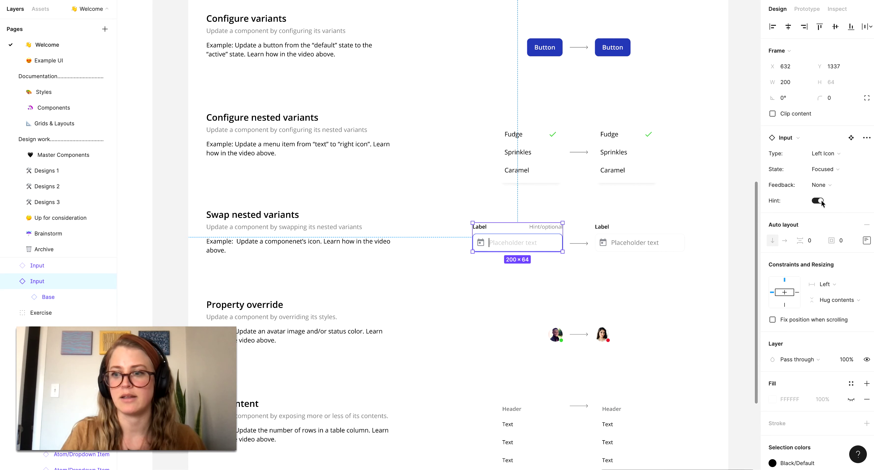
Keep the Left Icon type on the first Swap nested variants input and set its Feedback to Error
left_click(853, 156)
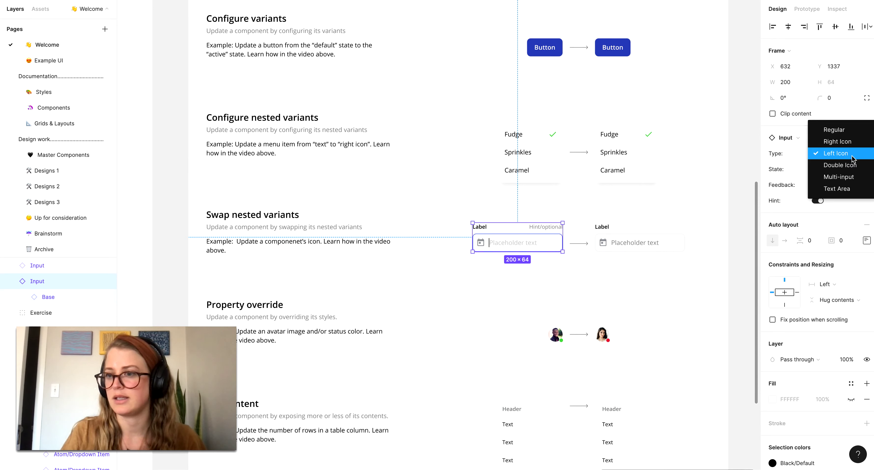
left_click(853, 158)
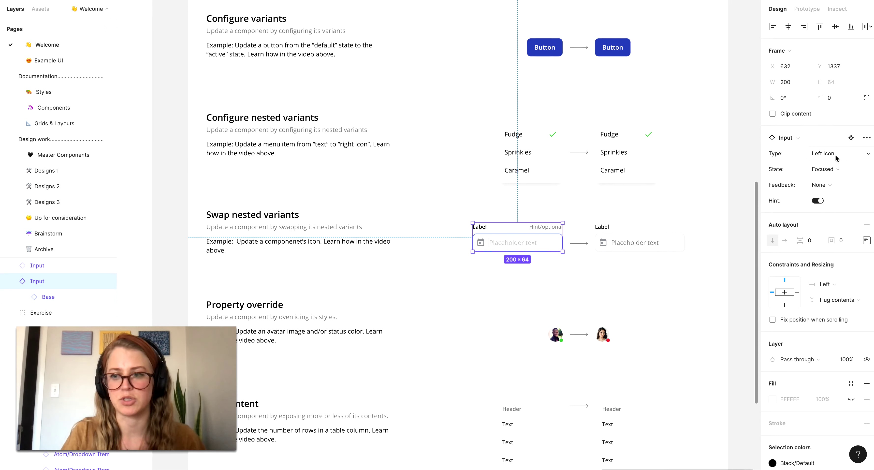
left_click(827, 187)
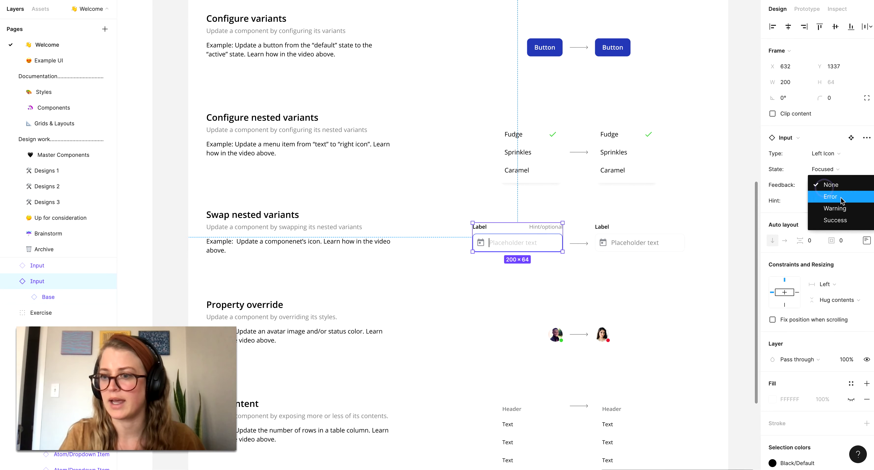
left_click(828, 196)
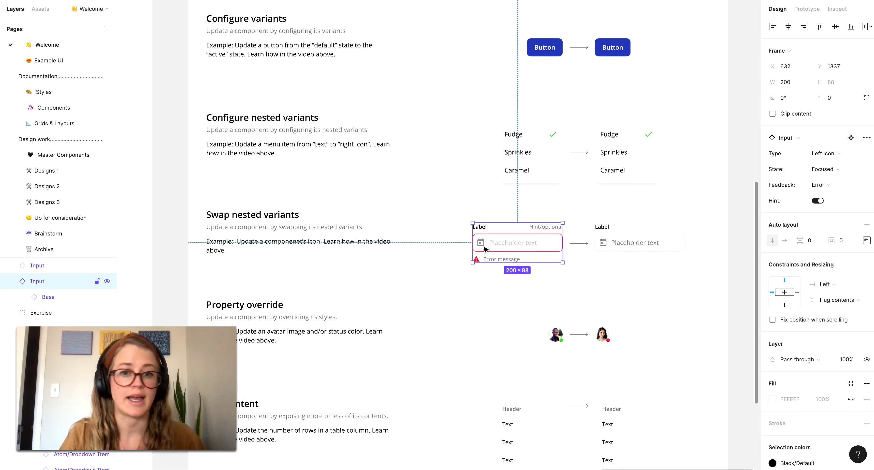
left_click(455, 247)
Override the image of the first avatar in the Property override example with the Image/Woman - 2 style
scroll(458, 251, "down", 1)
scroll(457, 251, "down", 3)
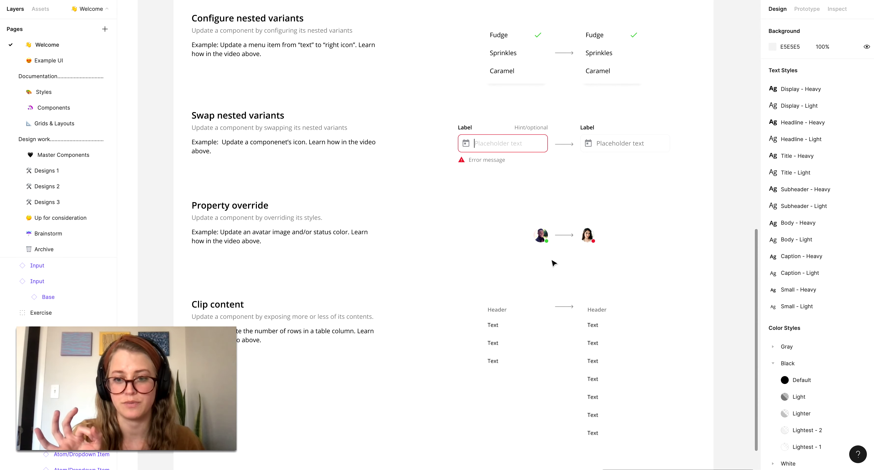
left_click(542, 237)
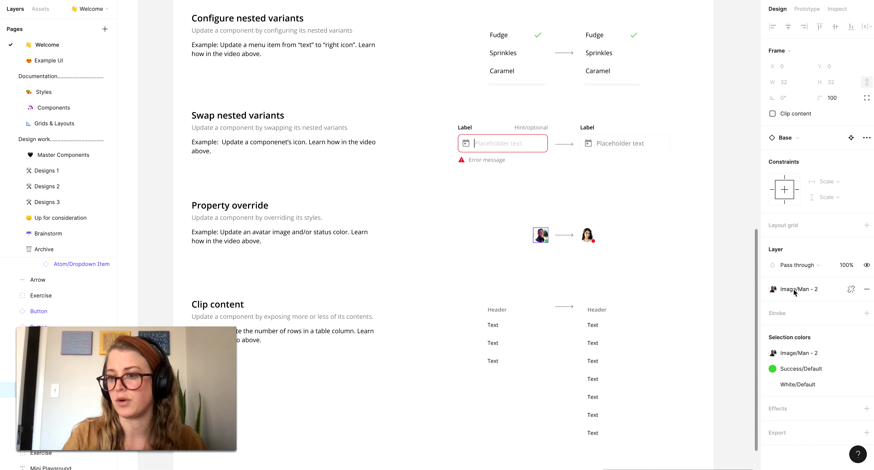
left_click(805, 290)
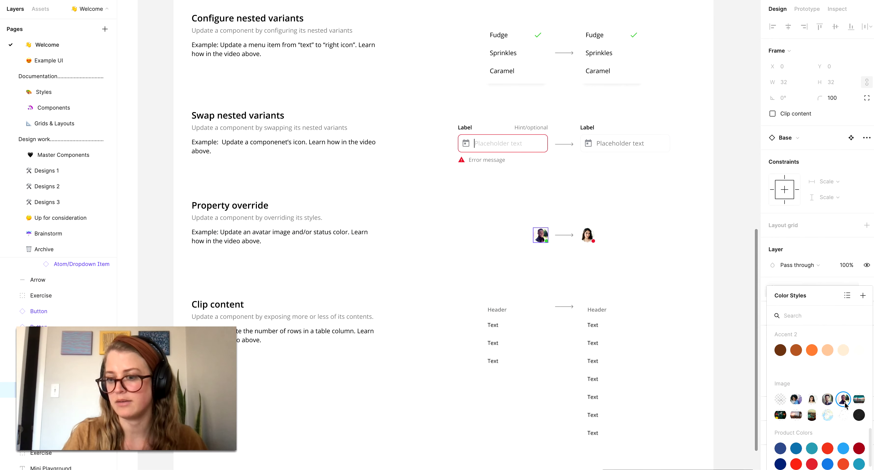
left_click(815, 401)
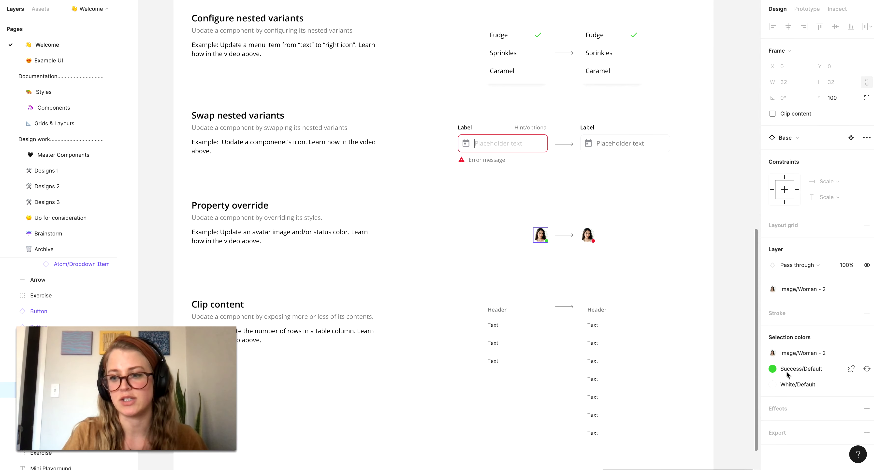
Change the first avatar's status colour from the success style to Error/Default
left_click(795, 373)
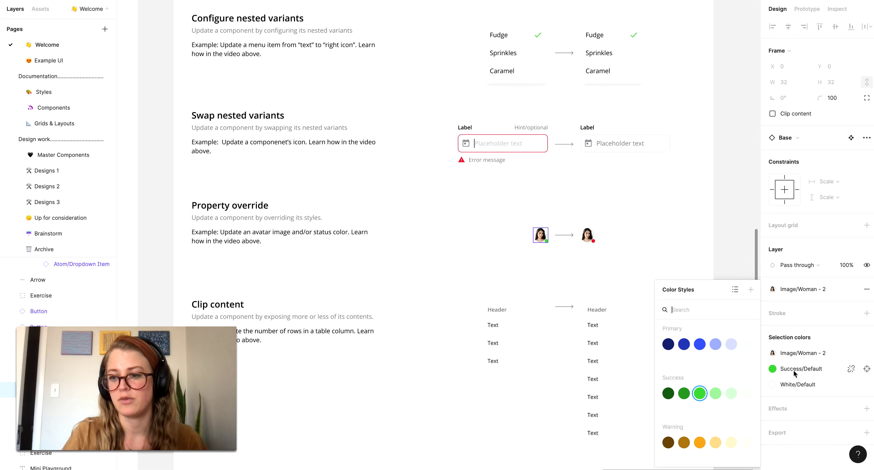
scroll(715, 400, "down", 3)
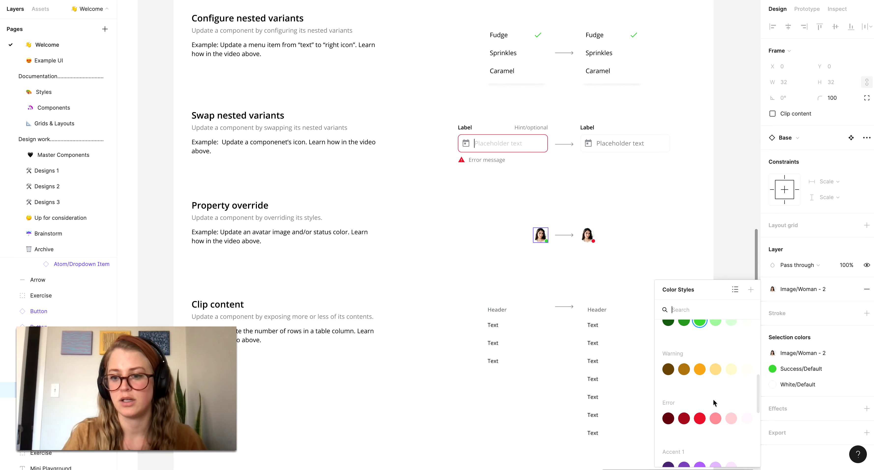
left_click(700, 419)
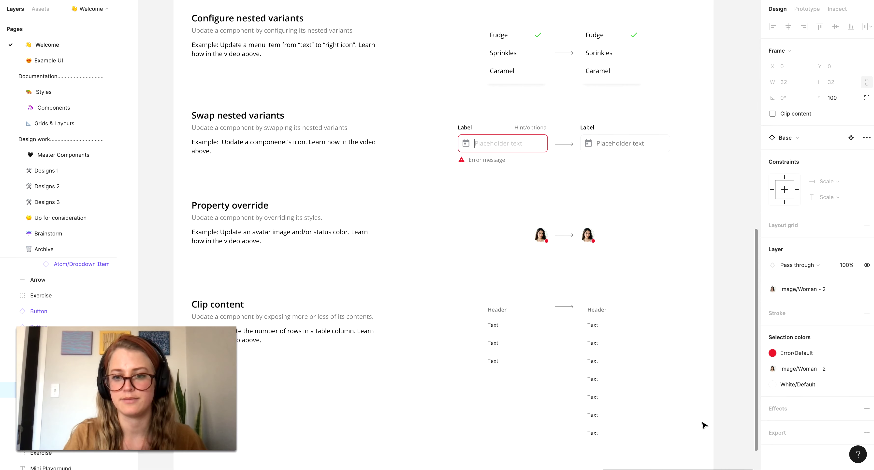
left_click(556, 276)
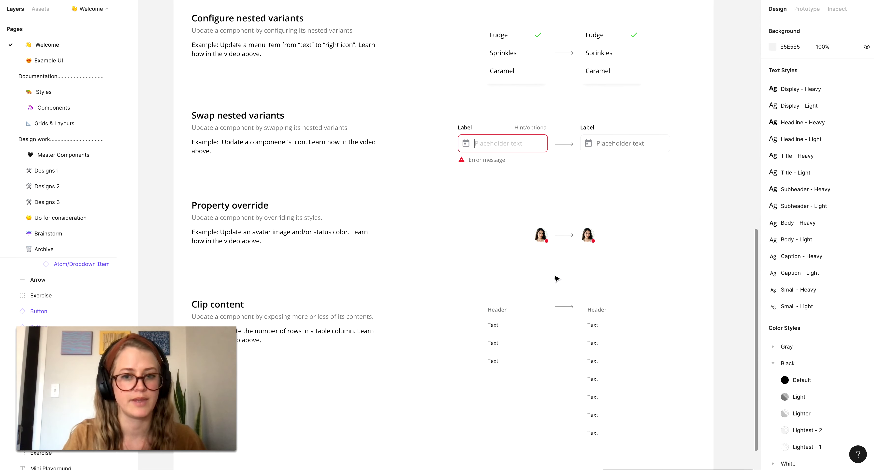
Extend the first table column in the Clip content example downward to a height of 320 to expose more rows
scroll(557, 278, "down", 3)
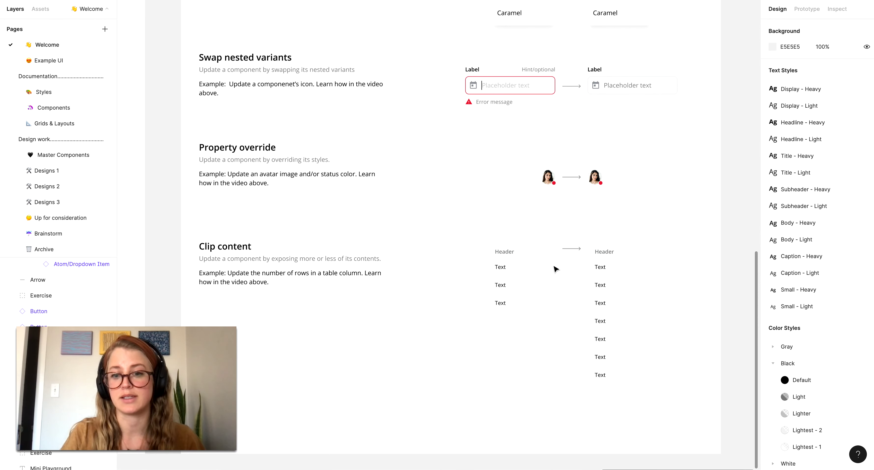
left_click(546, 270)
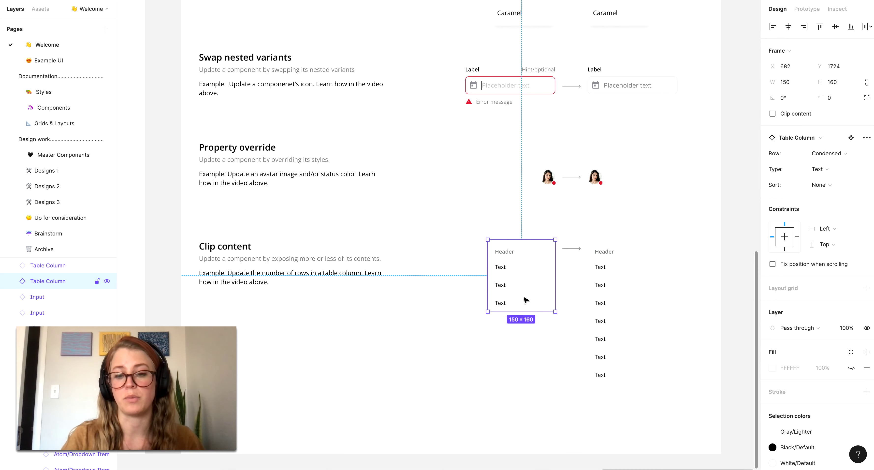
left_click_drag(526, 316, 516, 390)
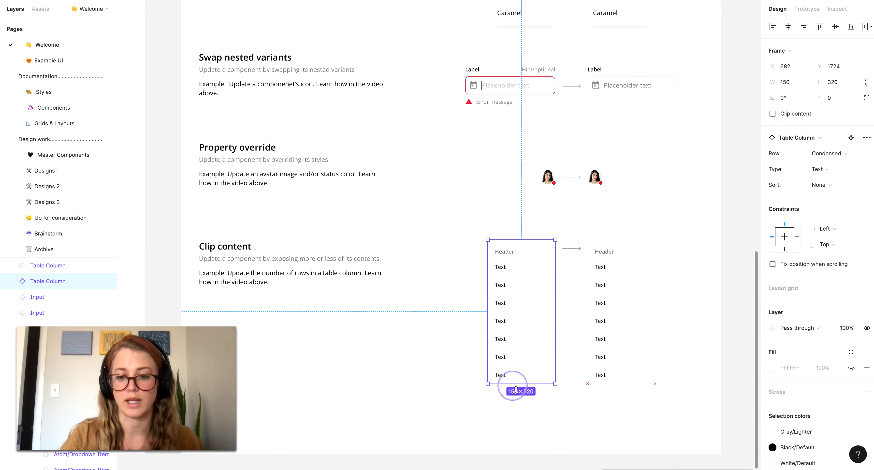
left_click(465, 370)
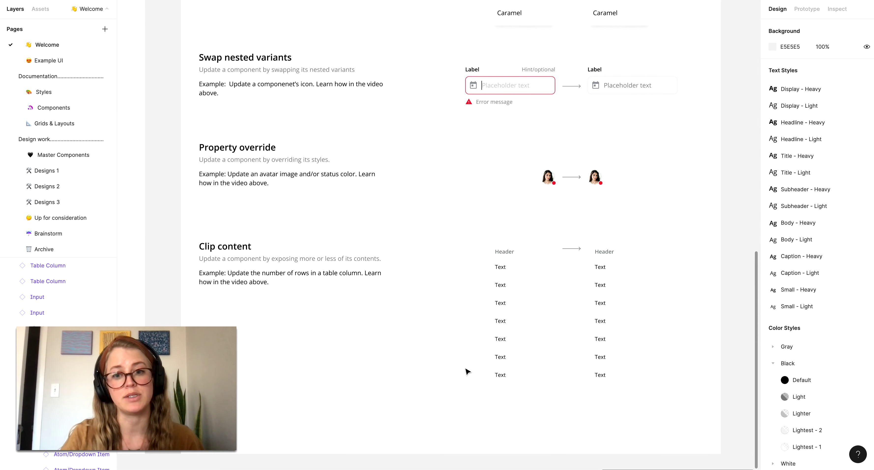